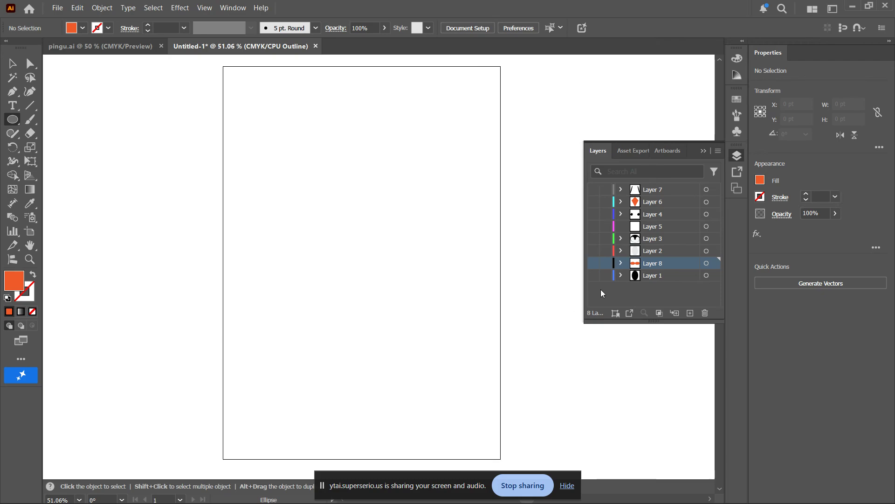
- Make Layer 1 the active layer and show its black body ellipse
{"action": "left_click", "coordinate": [661, 277]}
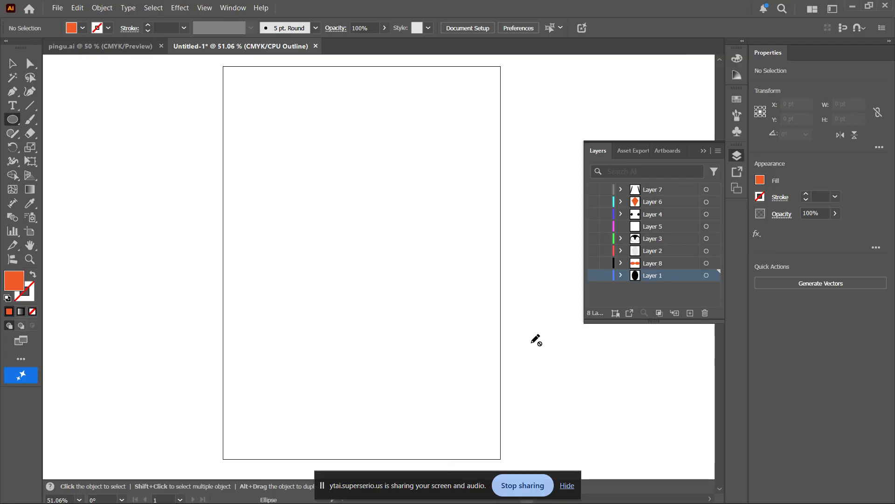
{"action": "left_click", "coordinate": [12, 122]}
{"action": "left_click", "coordinate": [594, 275]}
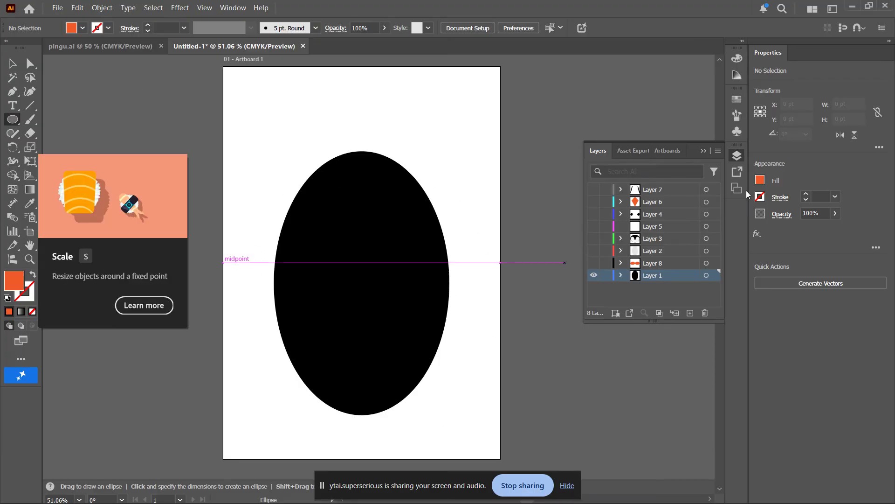
- Set the Ellipse tool's fill colour to black with no stroke
{"action": "left_click", "coordinate": [760, 180]}
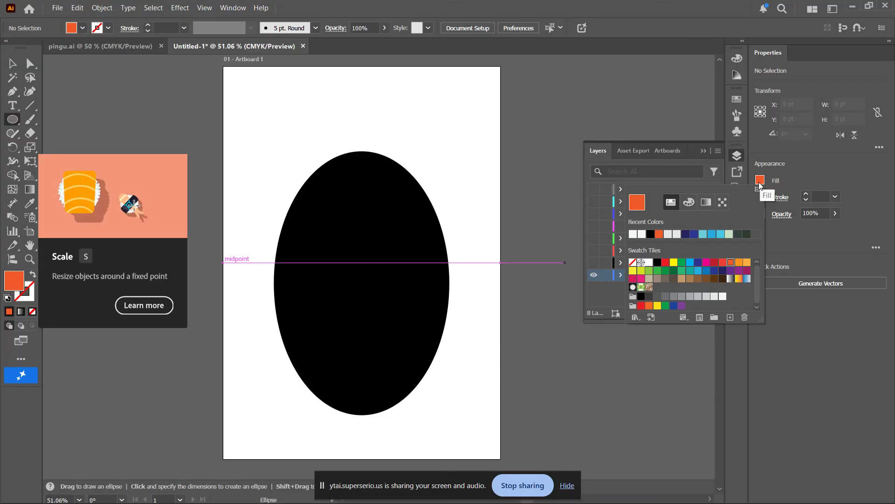
{"action": "left_click", "coordinate": [651, 234]}
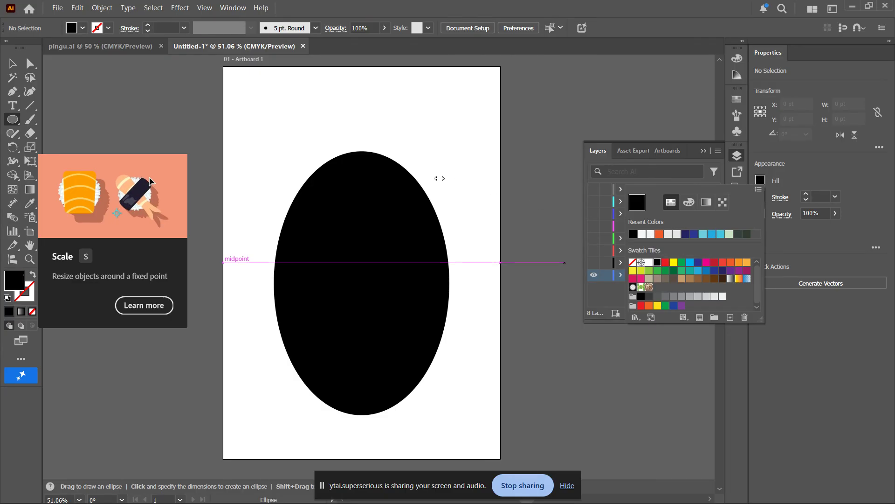
{"action": "left_click", "coordinate": [804, 180]}
{"action": "left_click", "coordinate": [763, 197]}
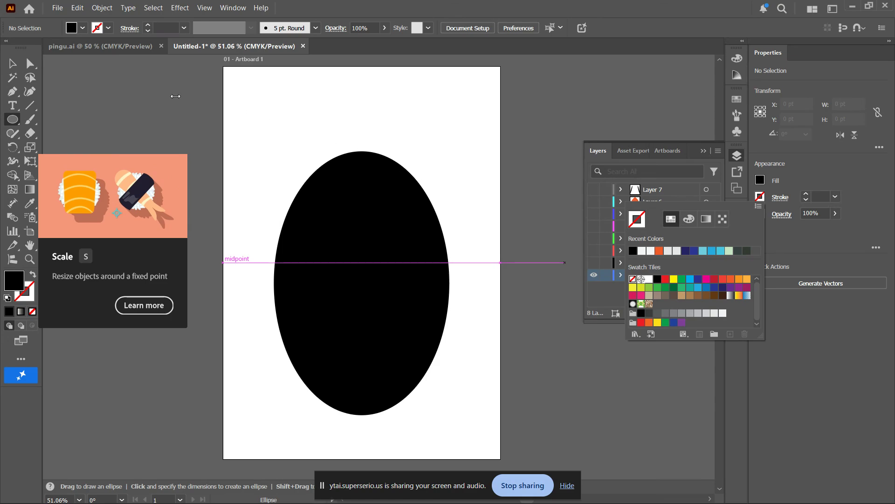
{"action": "key", "text": "Escape"}
{"action": "key", "text": "v"}
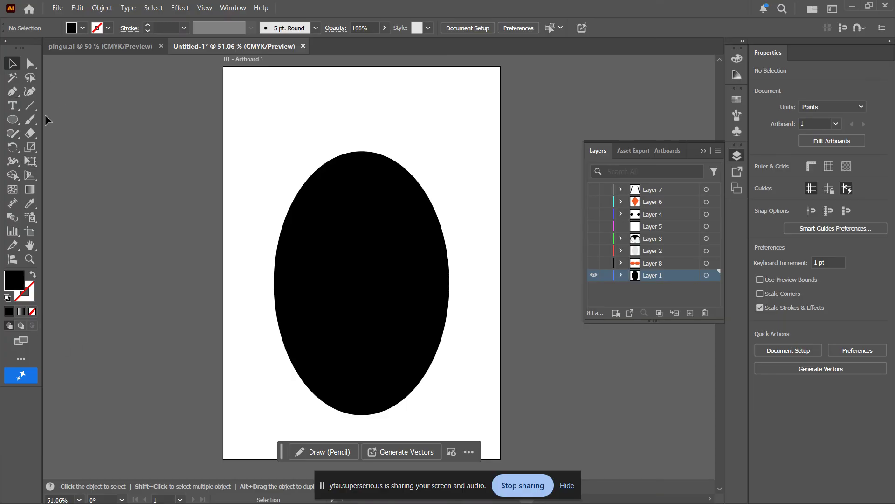
{"action": "left_click", "coordinate": [17, 125]}
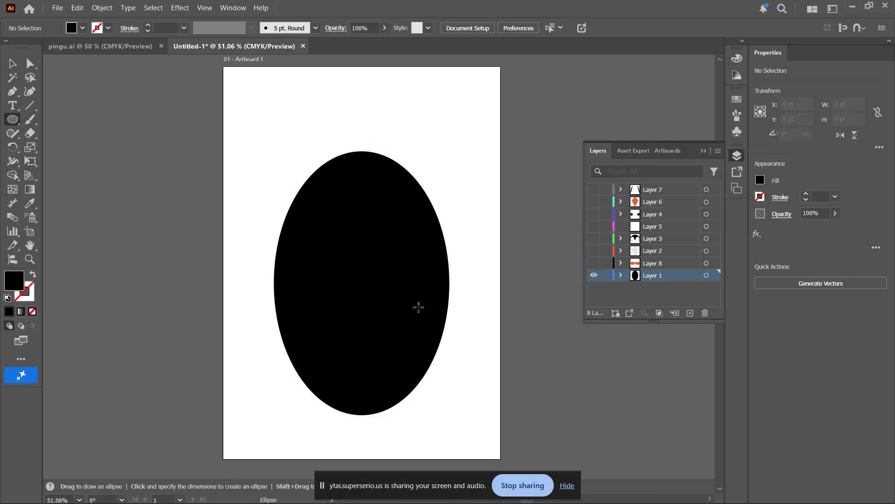
- Show Layer 2 and select its light grey belly ellipse to examine its size handles
{"action": "left_click", "coordinate": [594, 251]}
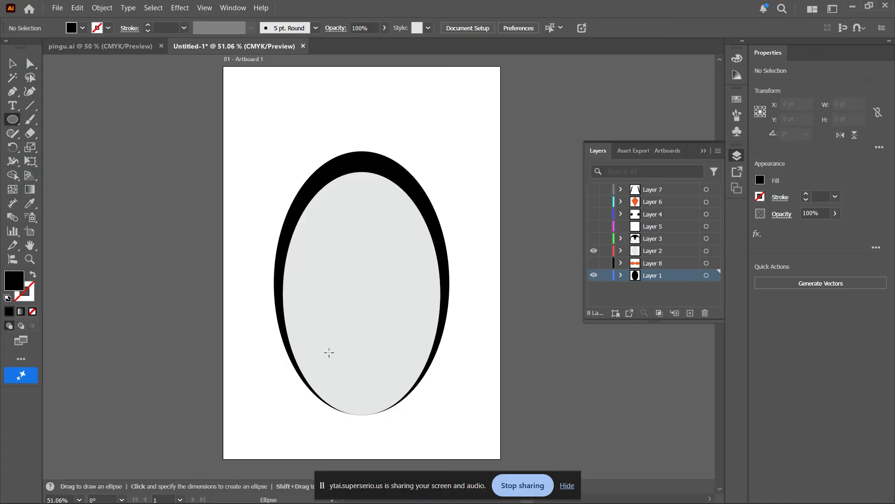
{"action": "left_click", "coordinate": [13, 63]}
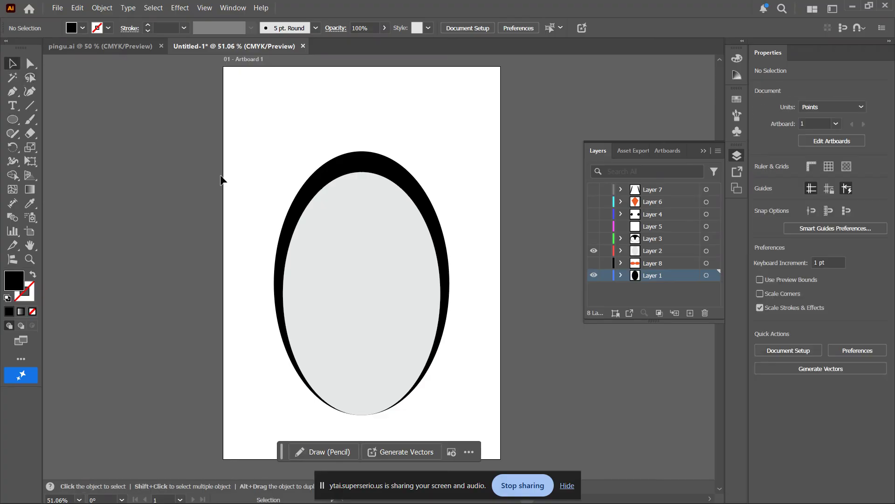
{"action": "left_click", "coordinate": [376, 251]}
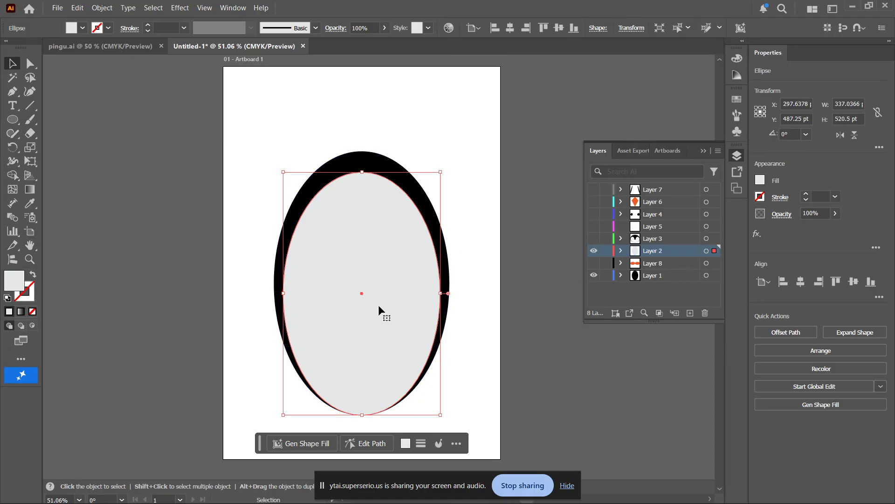
{"action": "left_click_drag", "start_coordinate": [440, 293], "coordinate": [442, 290]}
{"action": "left_click", "coordinate": [469, 202]}
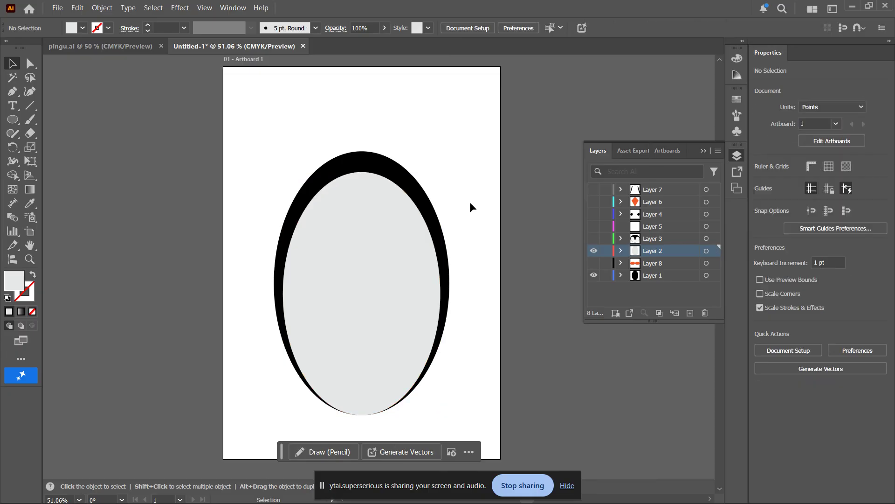
- Show Layer 3 and move the white face shape off the head onto the belly, at about X 308 pt, Y 530 pt
{"action": "left_click", "coordinate": [595, 239]}
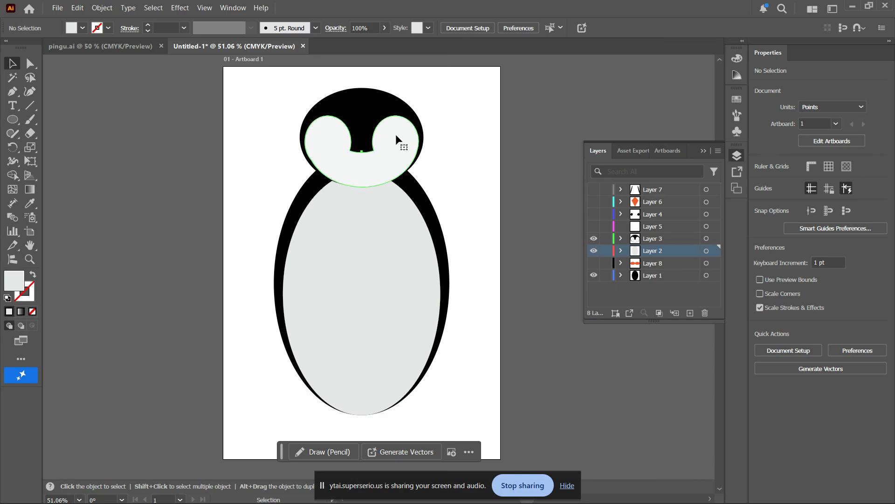
{"action": "left_click", "coordinate": [390, 153]}
{"action": "left_click_drag", "start_coordinate": [391, 153], "coordinate": [392, 304]}
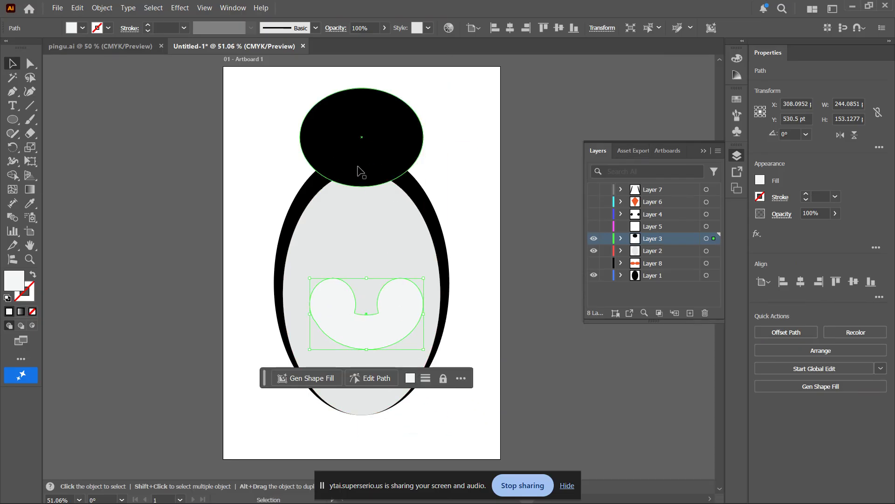
- Try an off-white fill on the black head ellipse and undo the colour change
{"action": "left_click", "coordinate": [359, 169]}
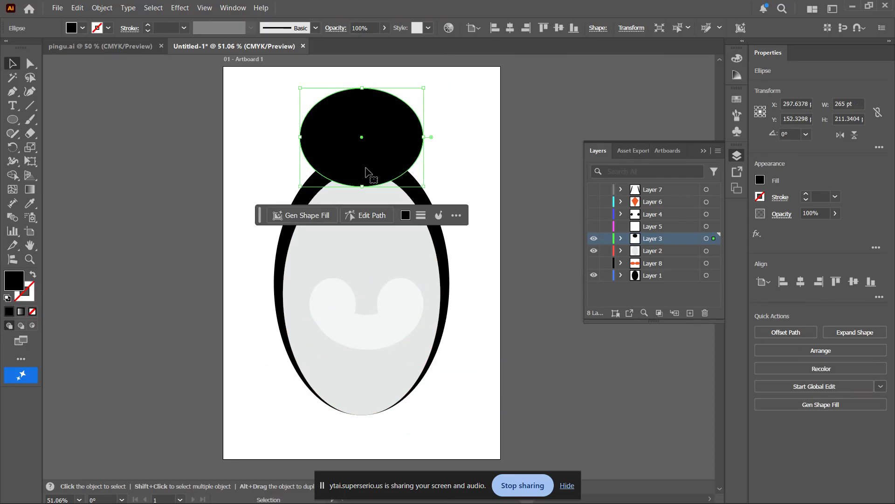
{"action": "left_click", "coordinate": [10, 121]}
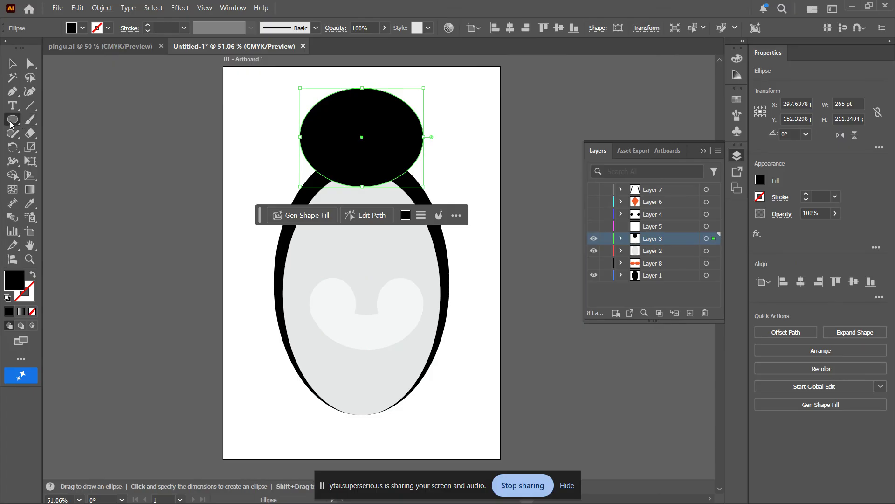
{"action": "left_click", "coordinate": [760, 182]}
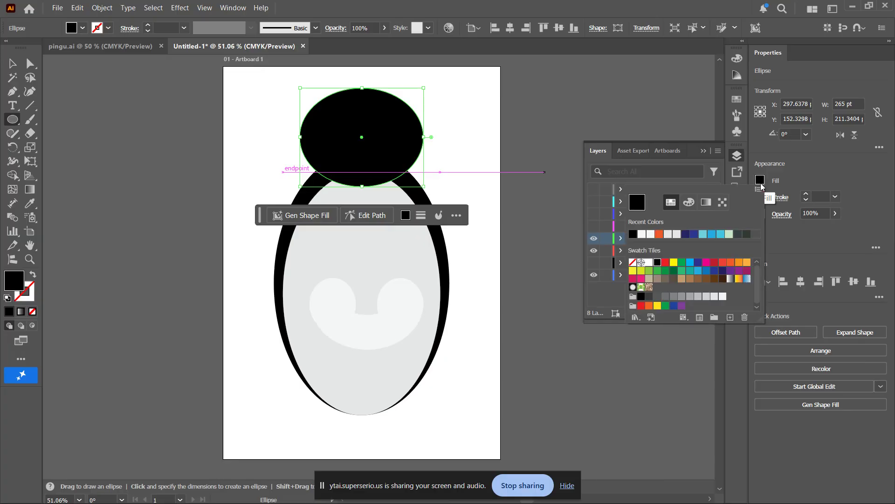
{"action": "left_click", "coordinate": [643, 234]}
{"action": "key", "text": "Escape"}
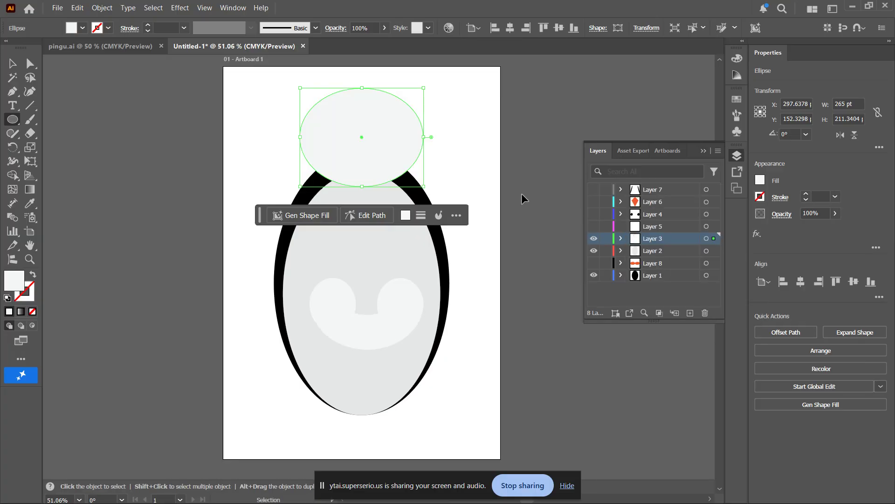
{"action": "key", "text": "ctrl+z"}
{"action": "key", "text": "v"}
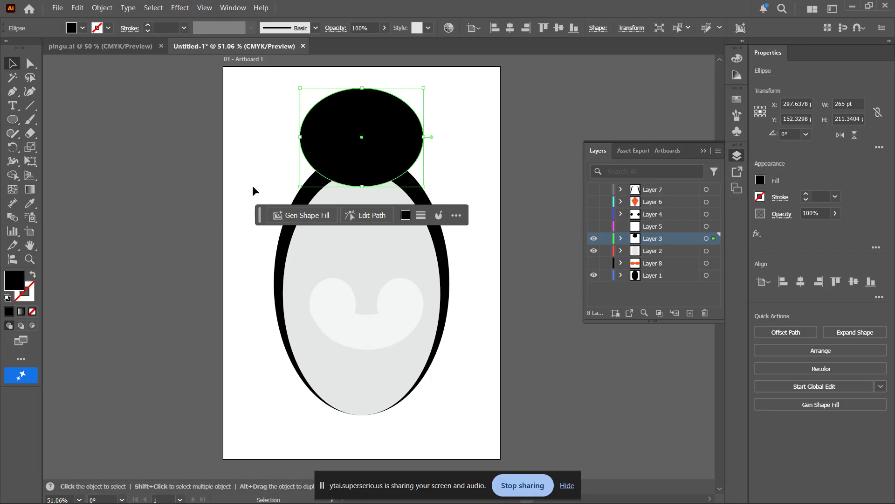
- Move the white face shape back onto the black head, centred at about X 298 pt, Y 182.5 pt
{"action": "left_click", "coordinate": [400, 321]}
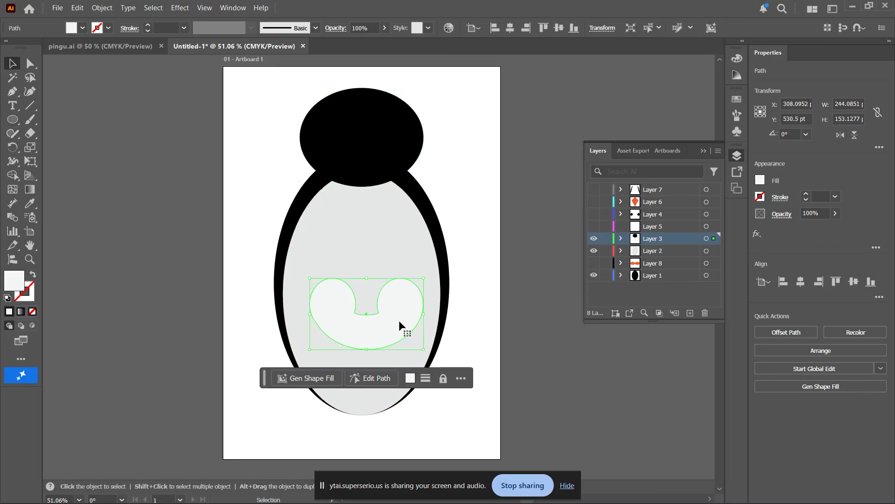
{"action": "left_click_drag", "start_coordinate": [399, 322], "coordinate": [394, 160]}
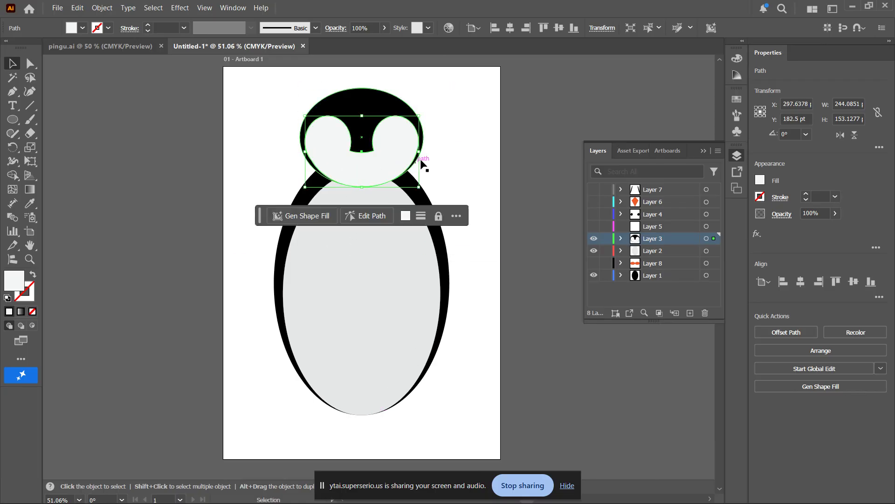
{"action": "key", "text": "ctrl+z"}
{"action": "key", "text": "ctrl+z"}
{"action": "key", "text": "ctrl+shift+z"}
{"action": "key", "text": "ctrl+shift+z"}
- Examine the white face shape's anchor points with the Direct Selection tool, trying its centre notch
{"action": "left_click", "coordinate": [463, 139]}
{"action": "left_click", "coordinate": [383, 134]}
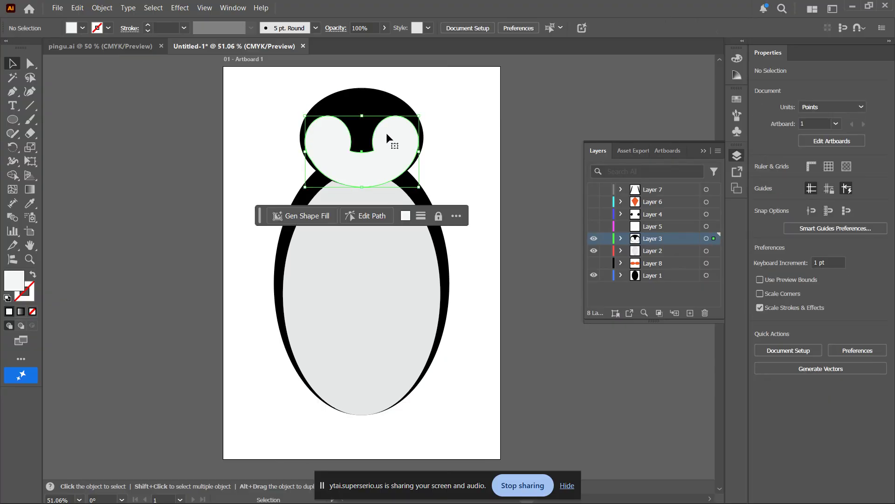
{"action": "left_click", "coordinate": [31, 64]}
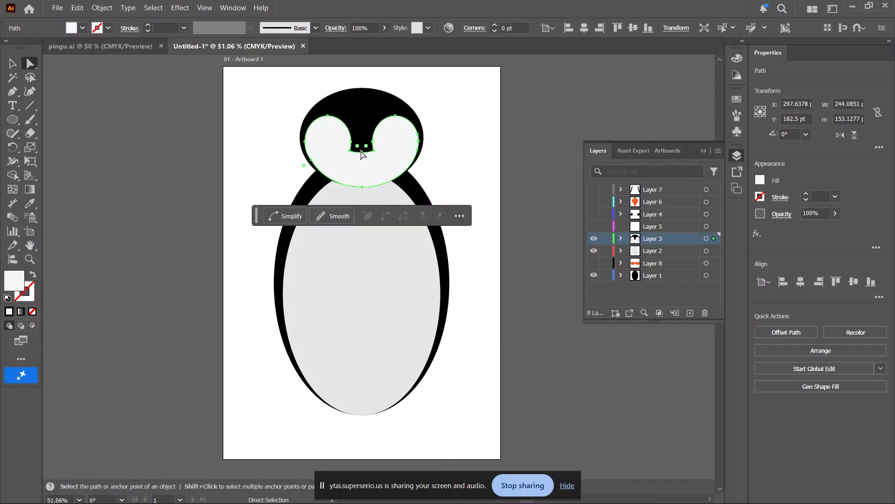
{"action": "mouse_move", "coordinate": [362, 154]}
{"action": "left_mouse_down"}
{"action": "mouse_move", "coordinate": [362, 165]}
{"action": "mouse_move", "coordinate": [363, 149]}
{"action": "left_mouse_up"}
{"action": "left_click", "coordinate": [13, 63]}
{"action": "left_click", "coordinate": [161, 153]}
- Select the white face shape together with the black head ellipse and review the Pathfinder options
{"action": "left_click", "coordinate": [372, 171]}
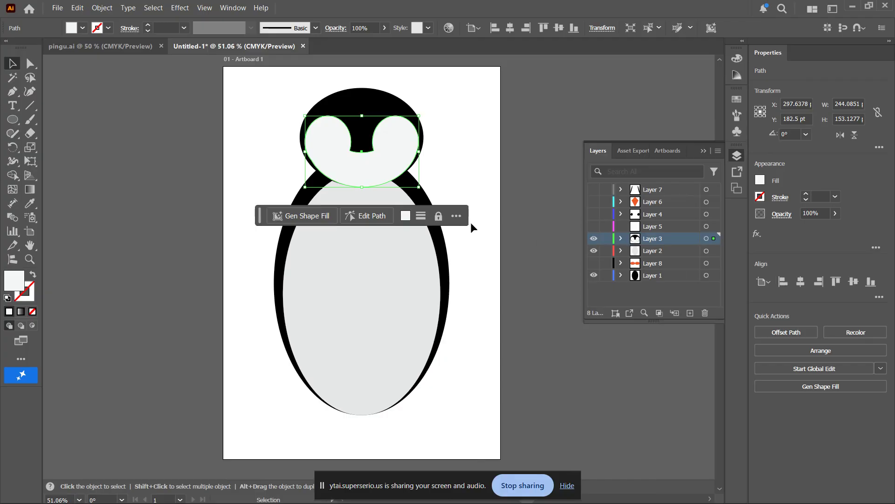
{"action": "left_click", "coordinate": [365, 108]}
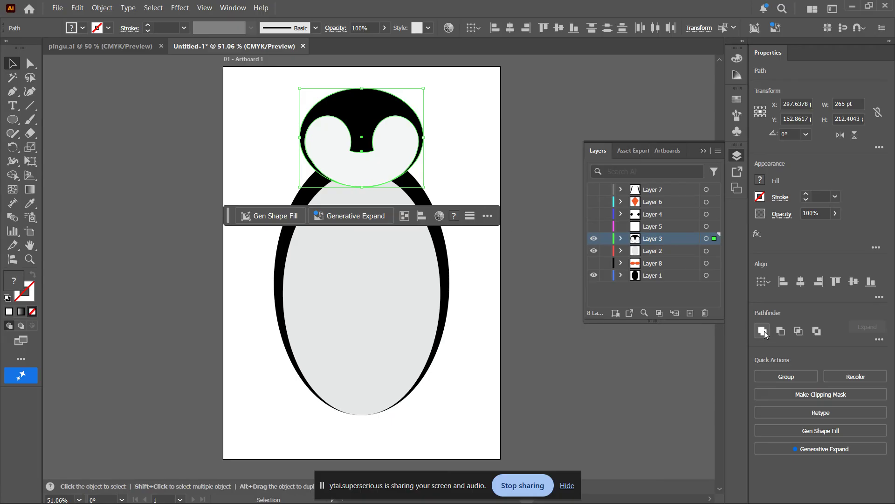
{"action": "left_click", "coordinate": [447, 141]}
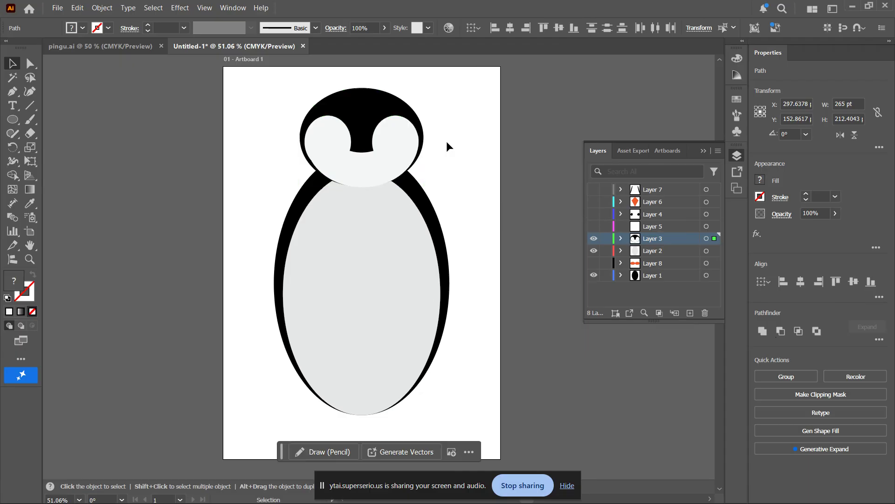
- Show Layer 4 with the eyes and examine each black pupil in turn
{"action": "left_click", "coordinate": [594, 215]}
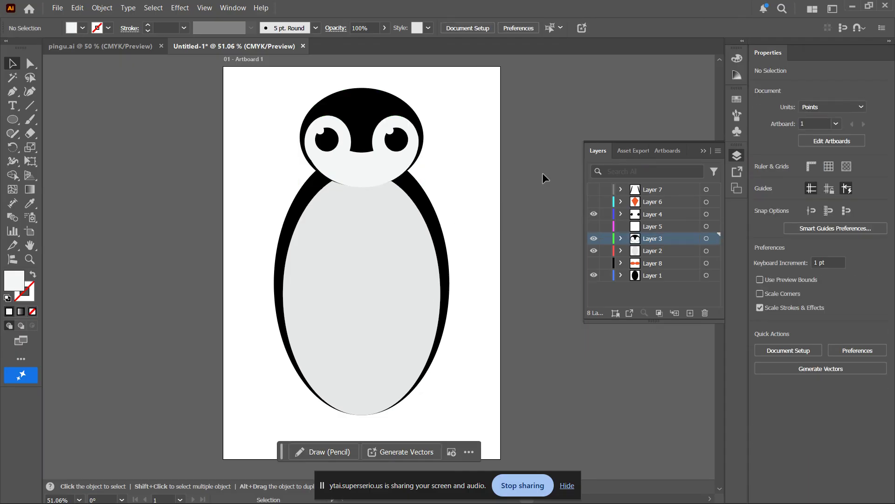
{"action": "left_click", "coordinate": [327, 139]}
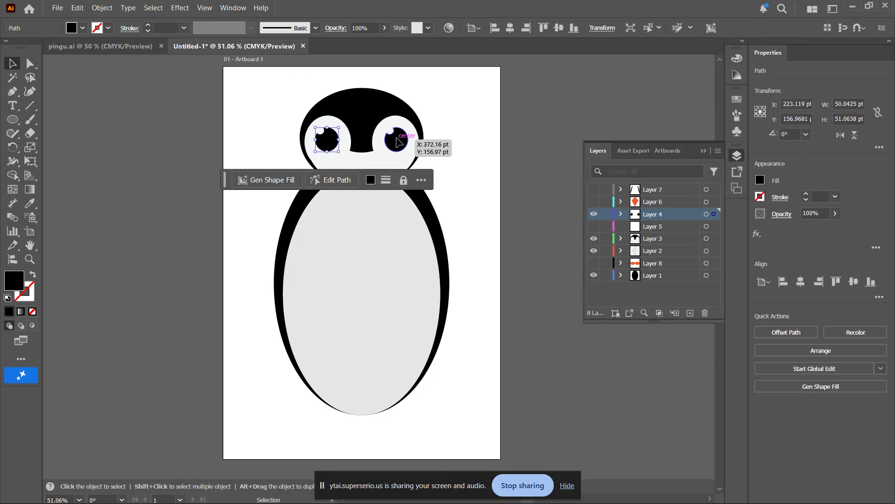
{"action": "left_click", "coordinate": [394, 141]}
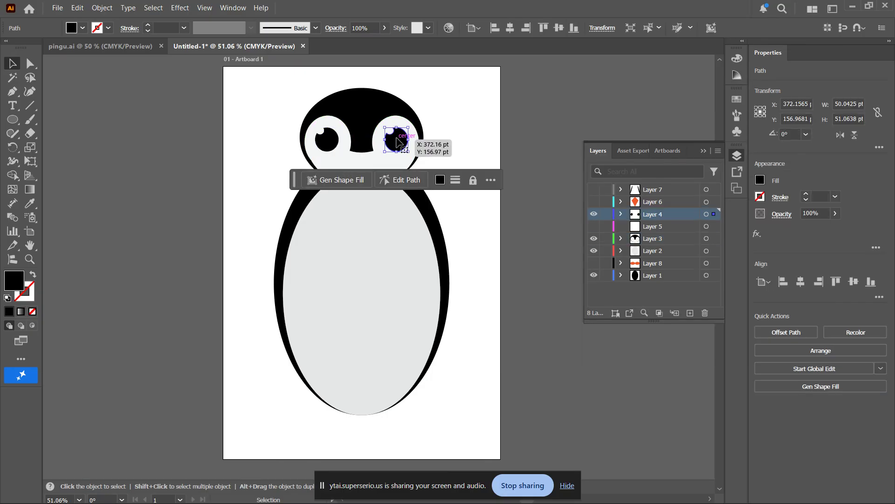
{"action": "left_click", "coordinate": [444, 118]}
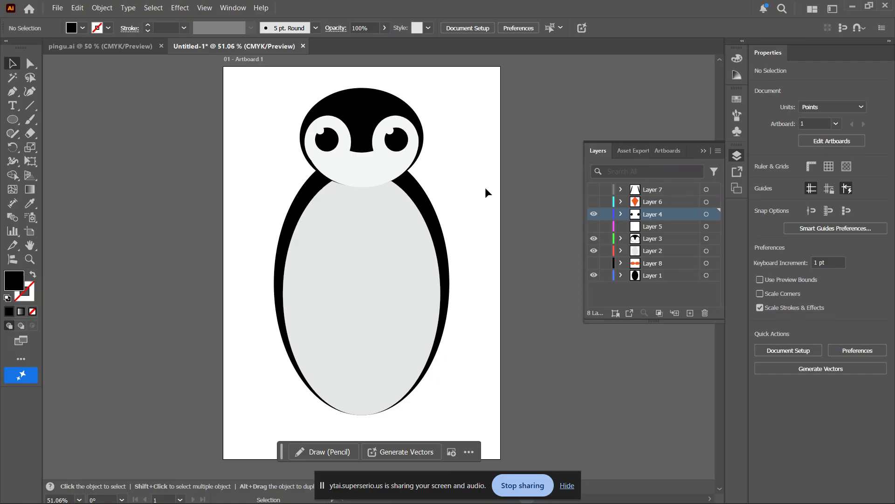
- Show Layer 6 and try shifting the orange beak's bottom anchor point with the Direct Selection tool
{"action": "left_click", "coordinate": [594, 202]}
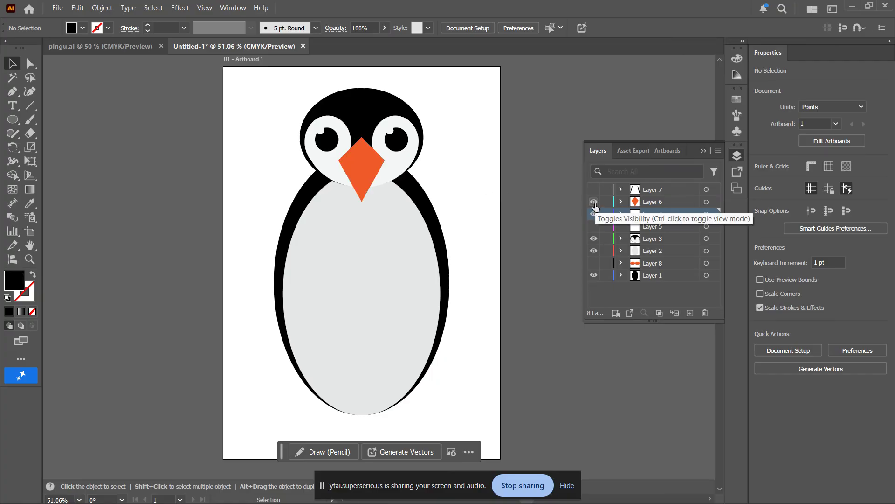
{"action": "left_click", "coordinate": [365, 171]}
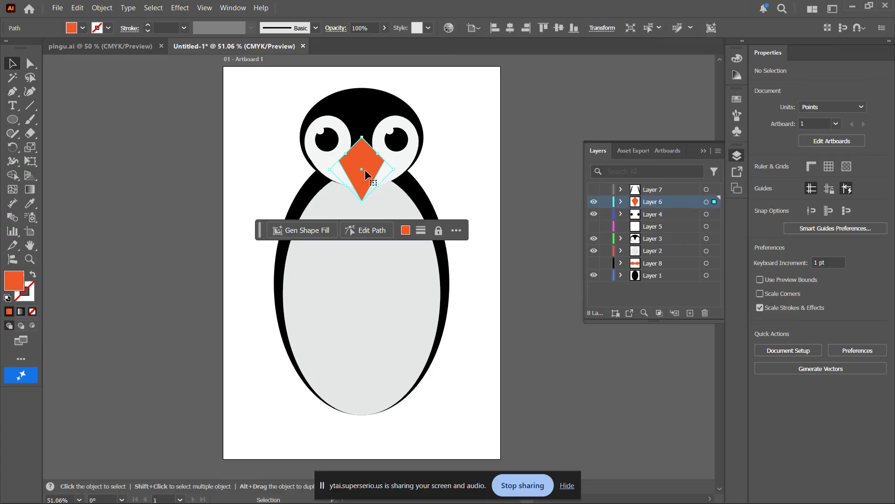
{"action": "left_click", "coordinate": [30, 63]}
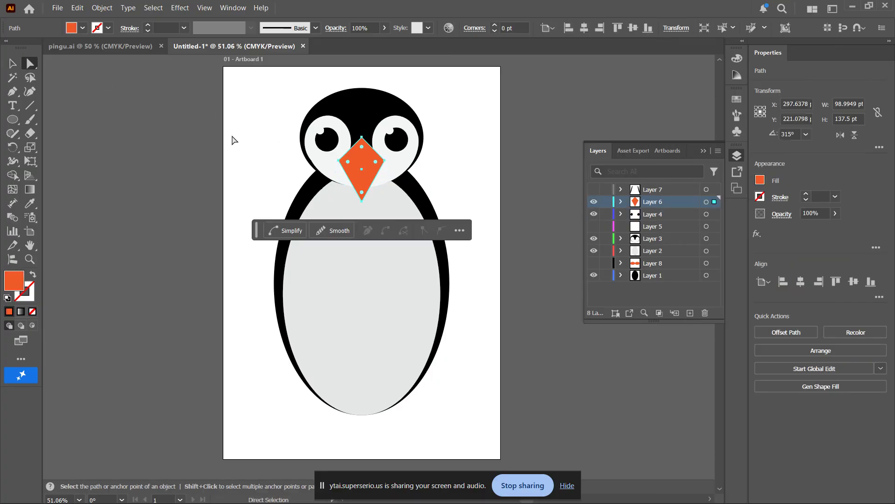
{"action": "left_click", "coordinate": [362, 202]}
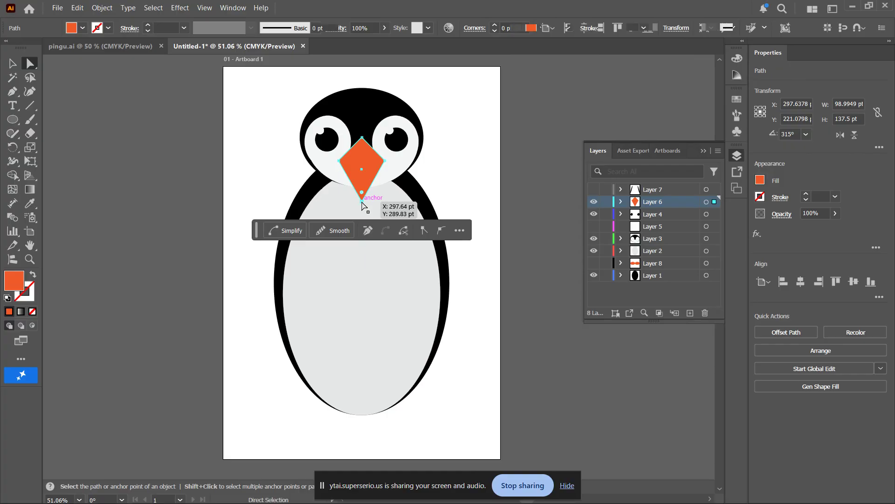
{"action": "mouse_move", "coordinate": [362, 202]}
{"action": "left_mouse_down"}
{"action": "mouse_move", "coordinate": [362, 217]}
{"action": "mouse_move", "coordinate": [361, 173]}
{"action": "mouse_move", "coordinate": [360, 210]}
{"action": "mouse_move", "coordinate": [363, 203]}
{"action": "left_mouse_up"}
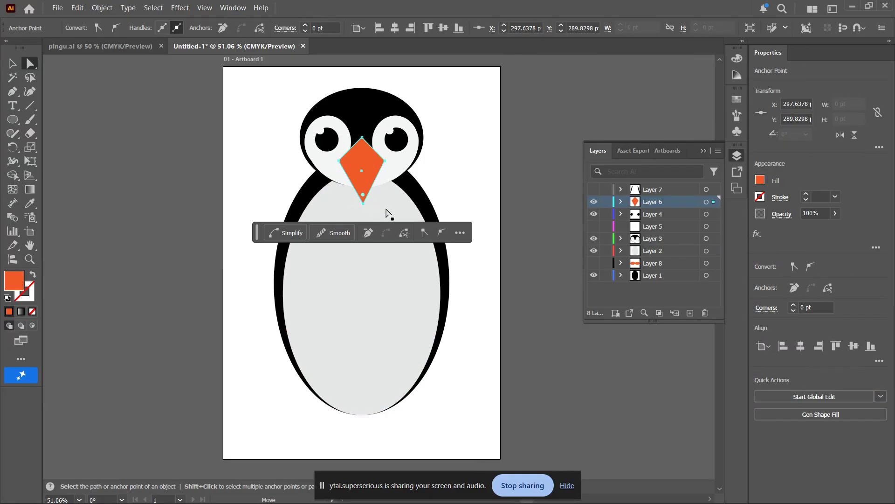
{"action": "left_click", "coordinate": [482, 181]}
{"action": "key", "text": "v"}
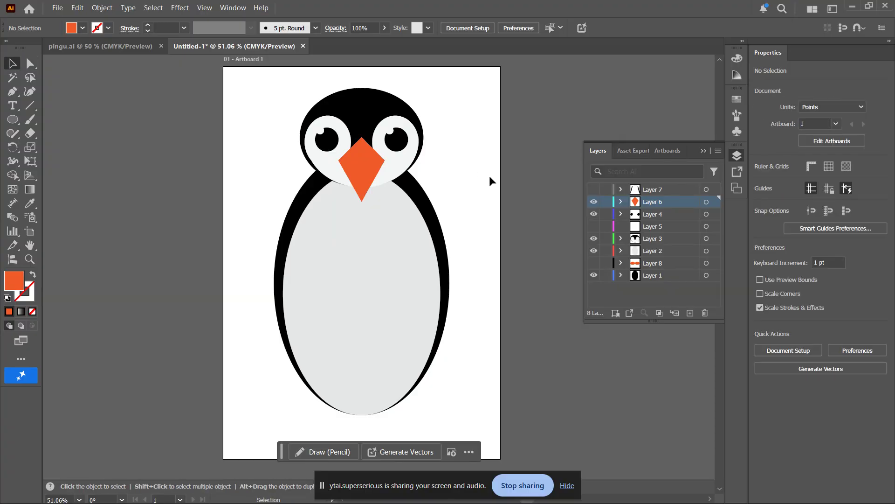
- Show Layer 7 with the black wings and try moving the right wing away from the body, undoing the move
{"action": "left_click", "coordinate": [593, 189]}
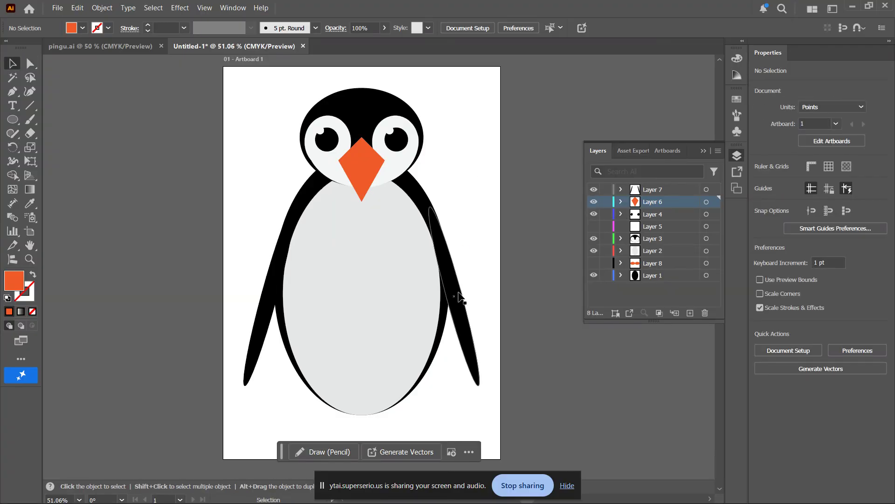
{"action": "left_click_drag", "start_coordinate": [458, 295], "coordinate": [469, 274]}
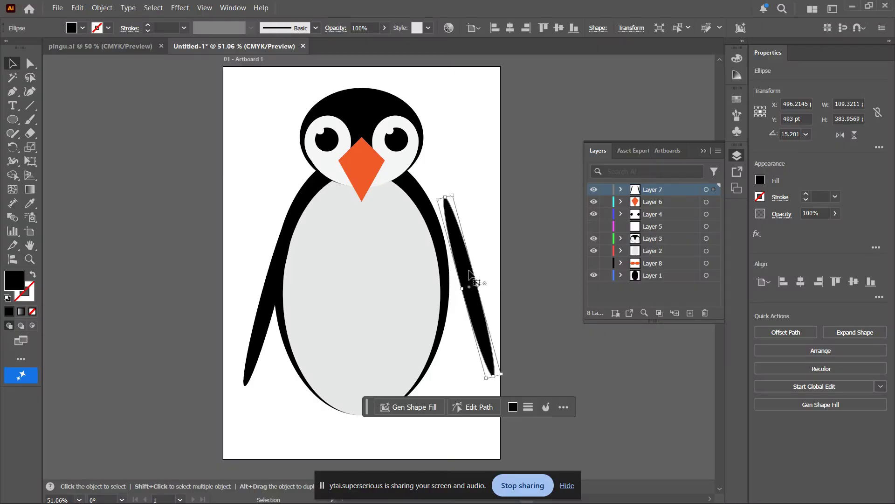
{"action": "key", "text": "ctrl+z"}
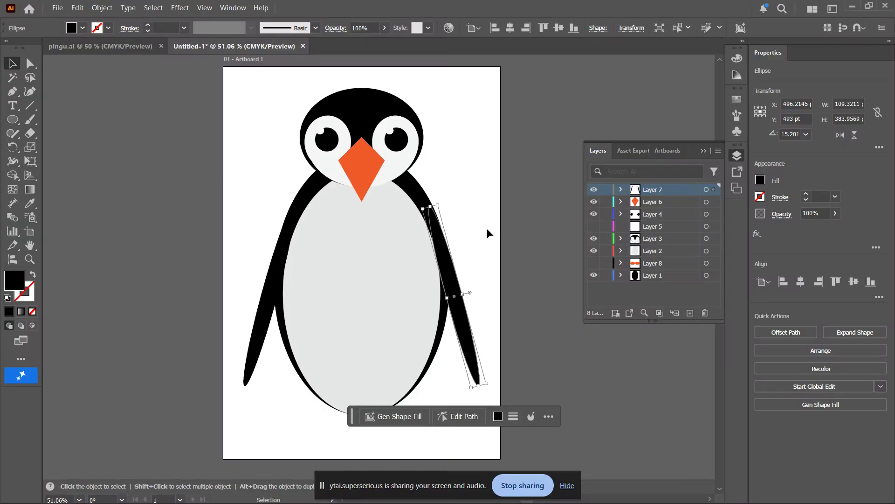
{"action": "left_click", "coordinate": [486, 228]}
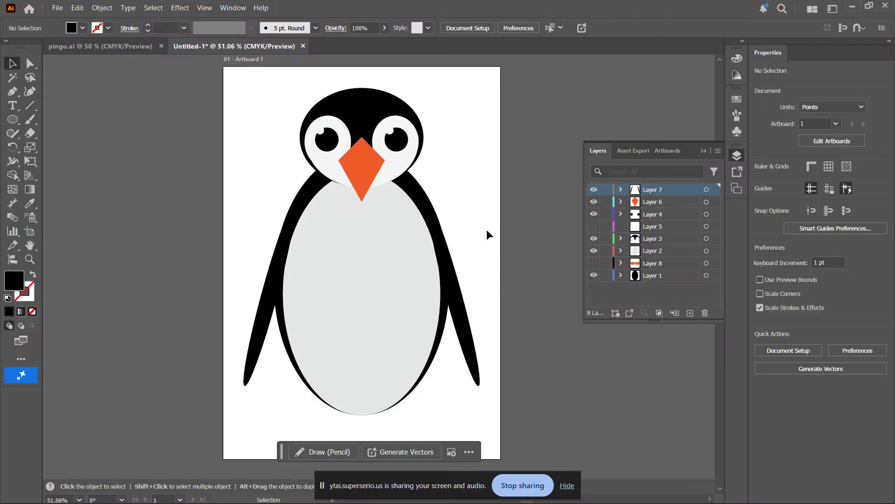
- Show Layer 8 with the orange feet and check Layer 5 by switching its visibility on and off again
{"action": "left_click", "coordinate": [593, 263]}
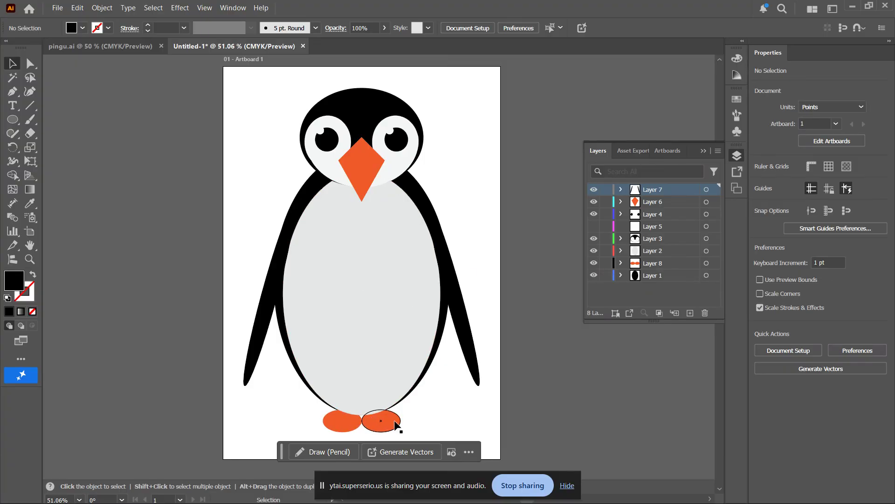
{"action": "left_click", "coordinate": [592, 227]}
{"action": "left_click", "coordinate": [594, 227]}
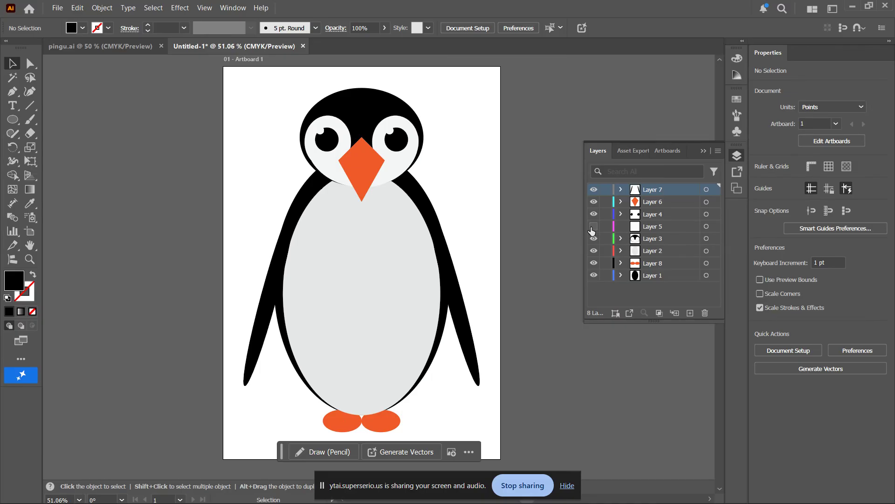